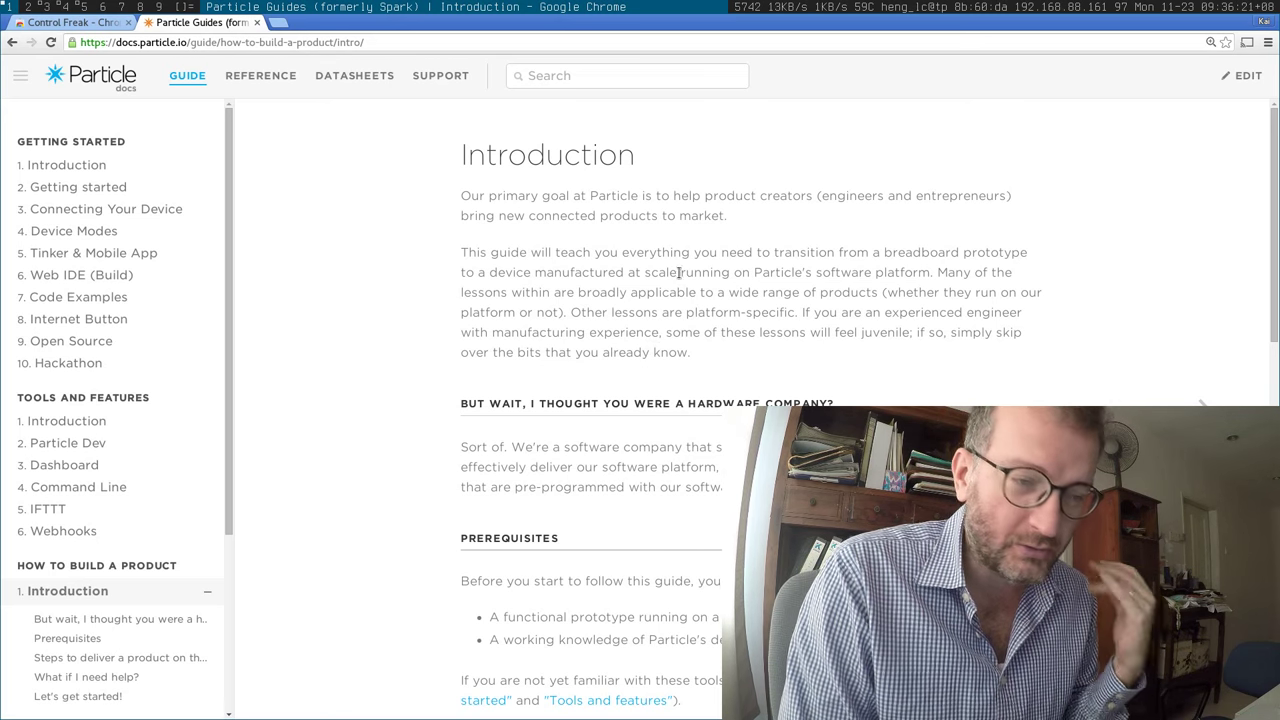
# - Inspect the second introduction paragraph and set the text color of the .content p rule to black
pyautogui.moveTo(1276, 190); pyautogui.dragTo(1276, 160)
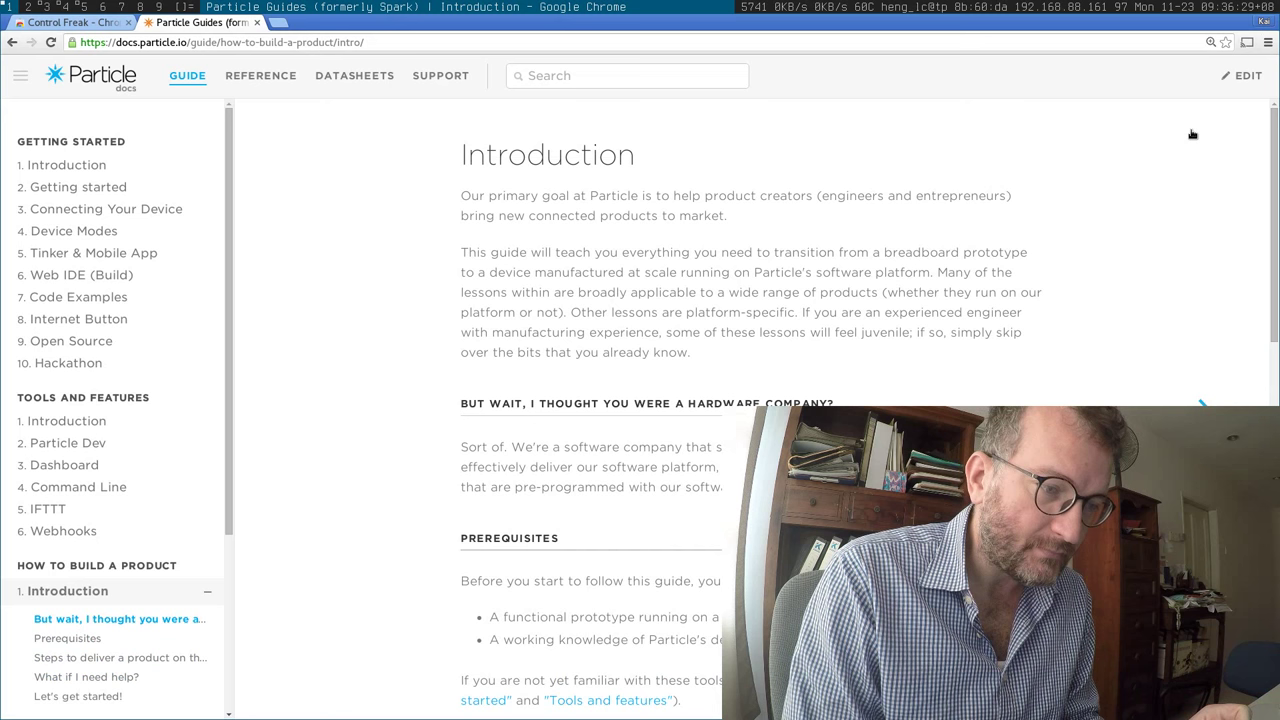
pyautogui.rightClick(614, 274)
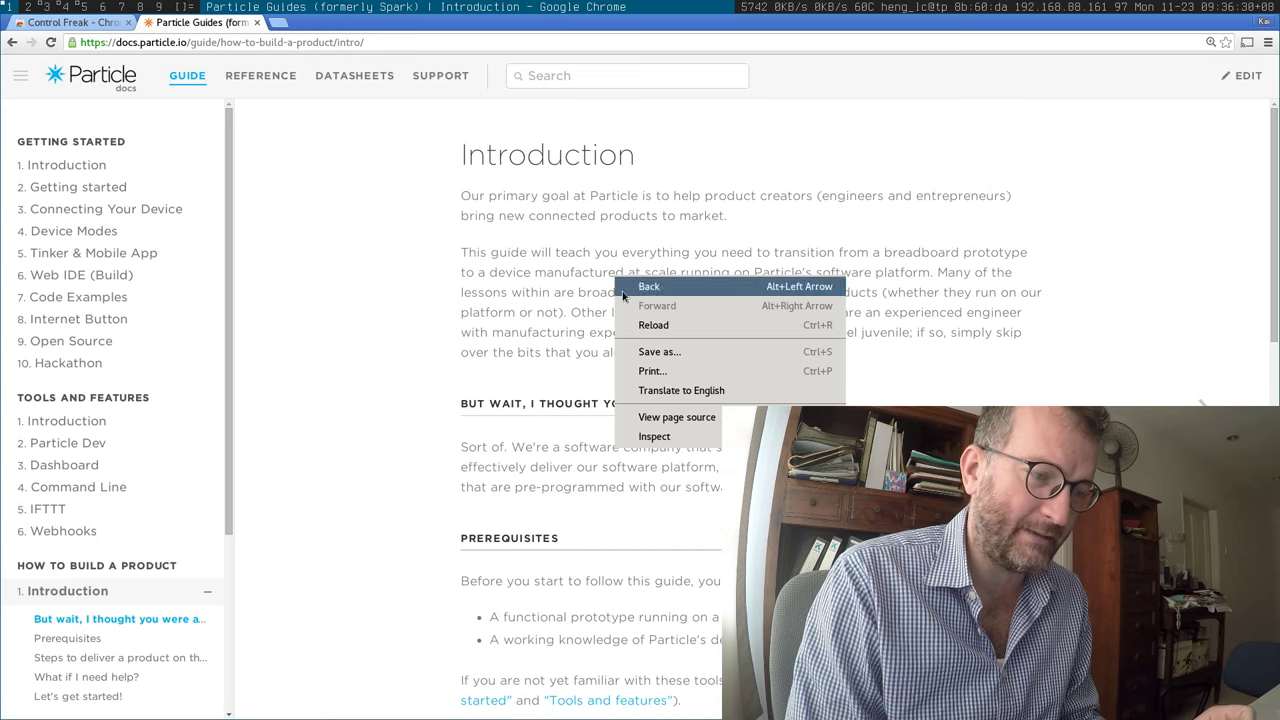
pyautogui.click(668, 437)
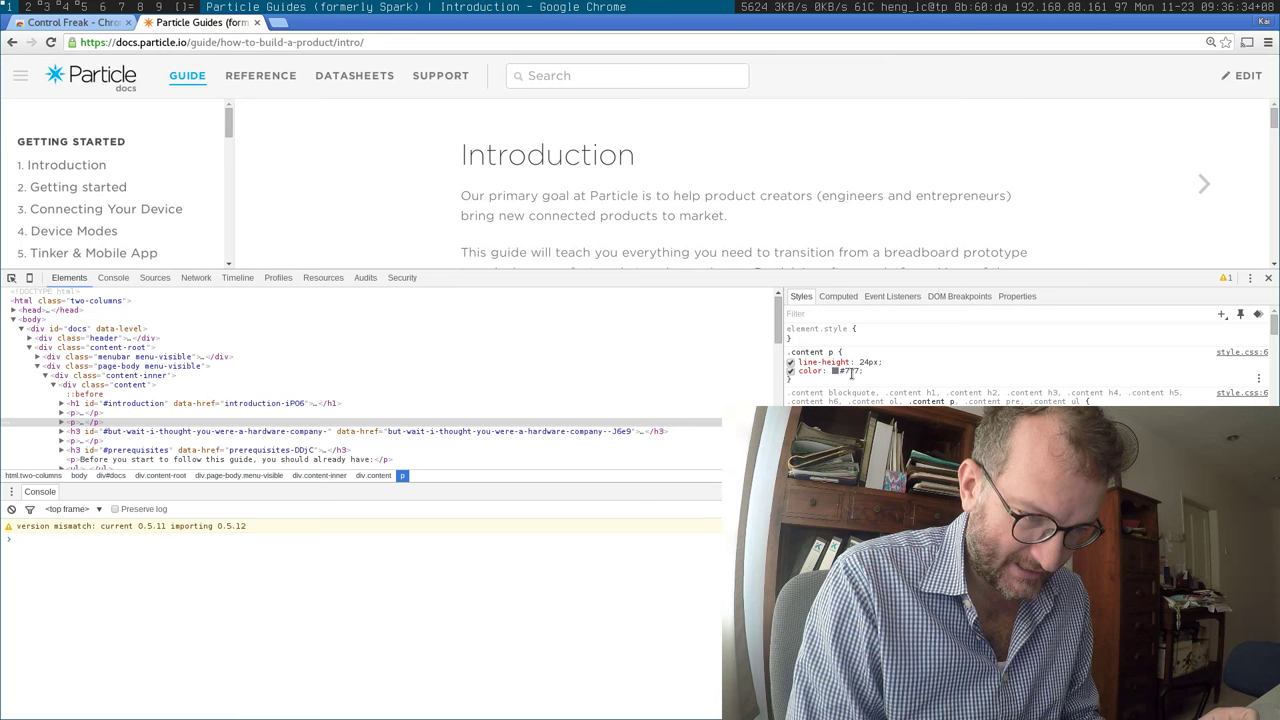
pyautogui.click(852, 372)
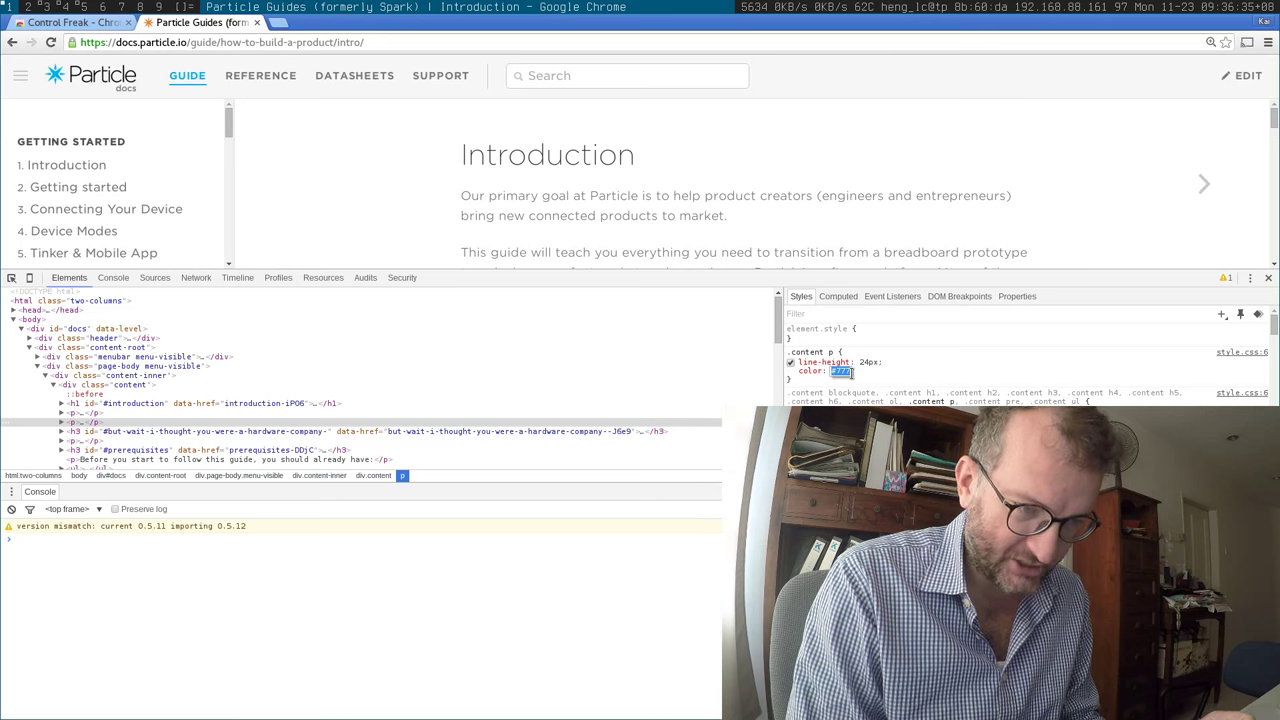
pyautogui.write('black')
pyautogui.press('Return')
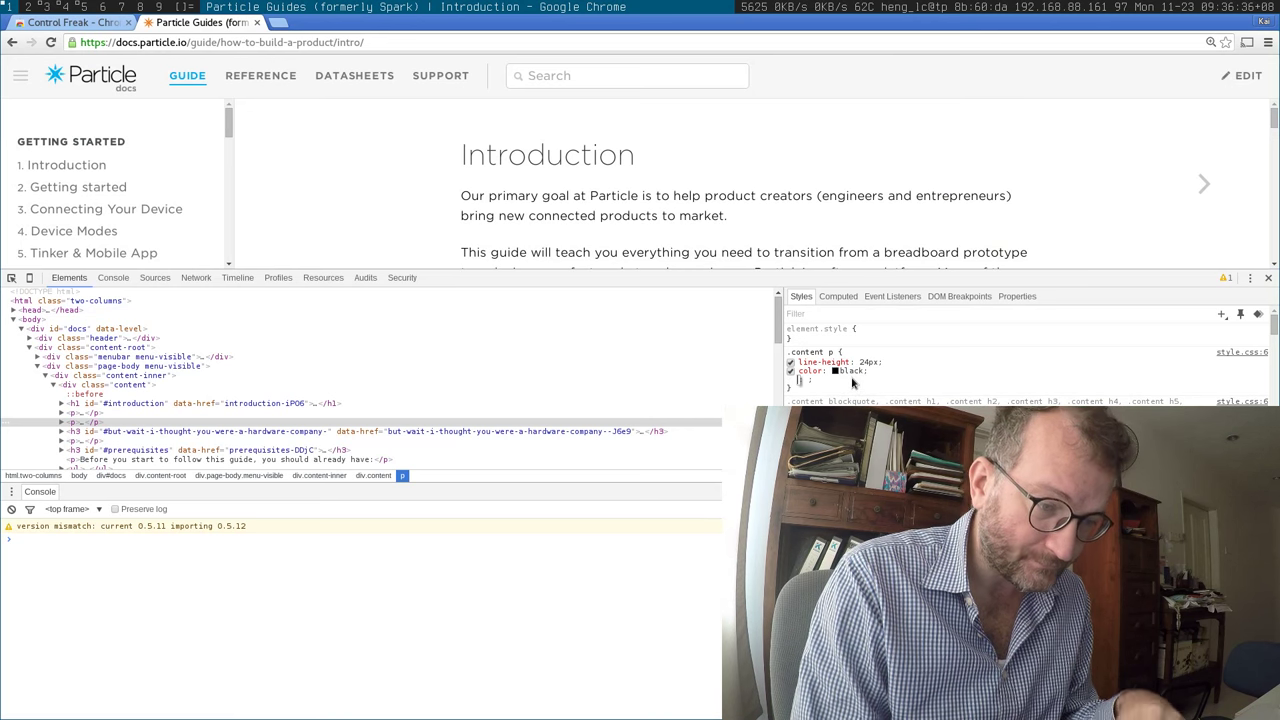
# - Close the developer tools and go to the guide's next page, Designing your own PCB
pyautogui.click(1268, 277)
pyautogui.moveTo(1268, 273); pyautogui.dragTo(1268, 292)
pyautogui.tripleClick(1268, 292)
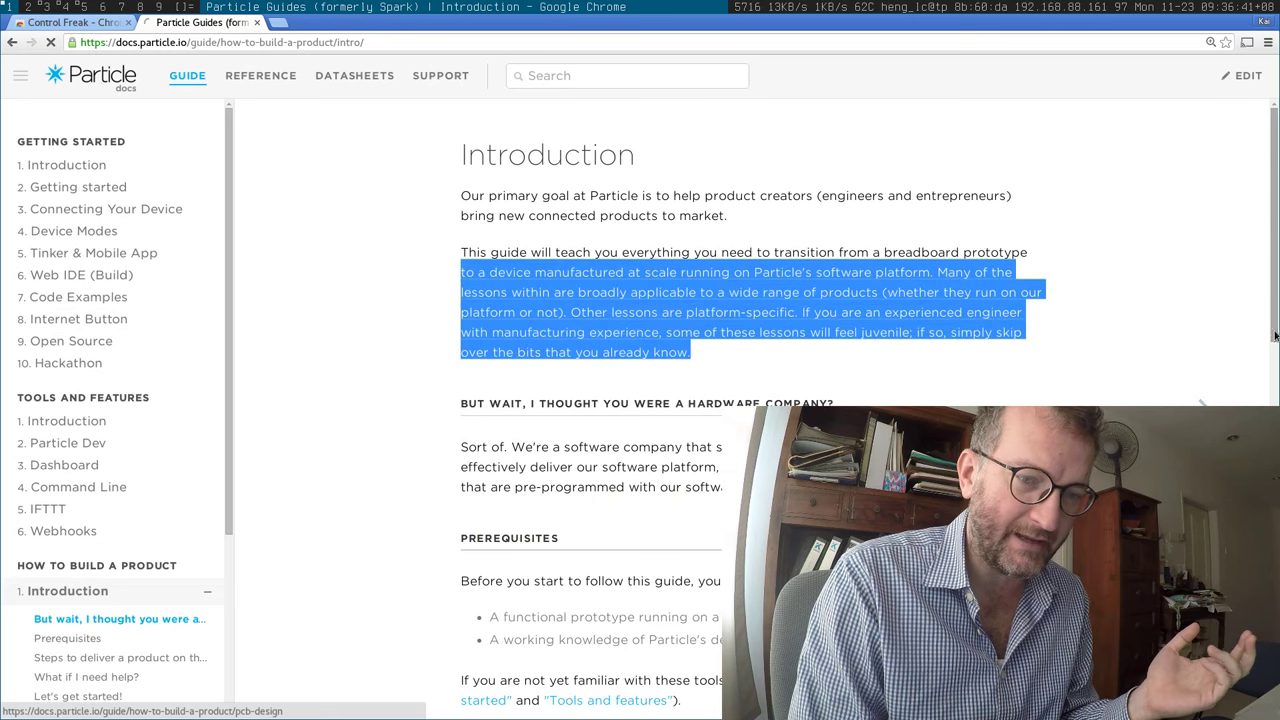
pyautogui.scroll(-5, 1203, 404)
pyautogui.click(1203, 404)
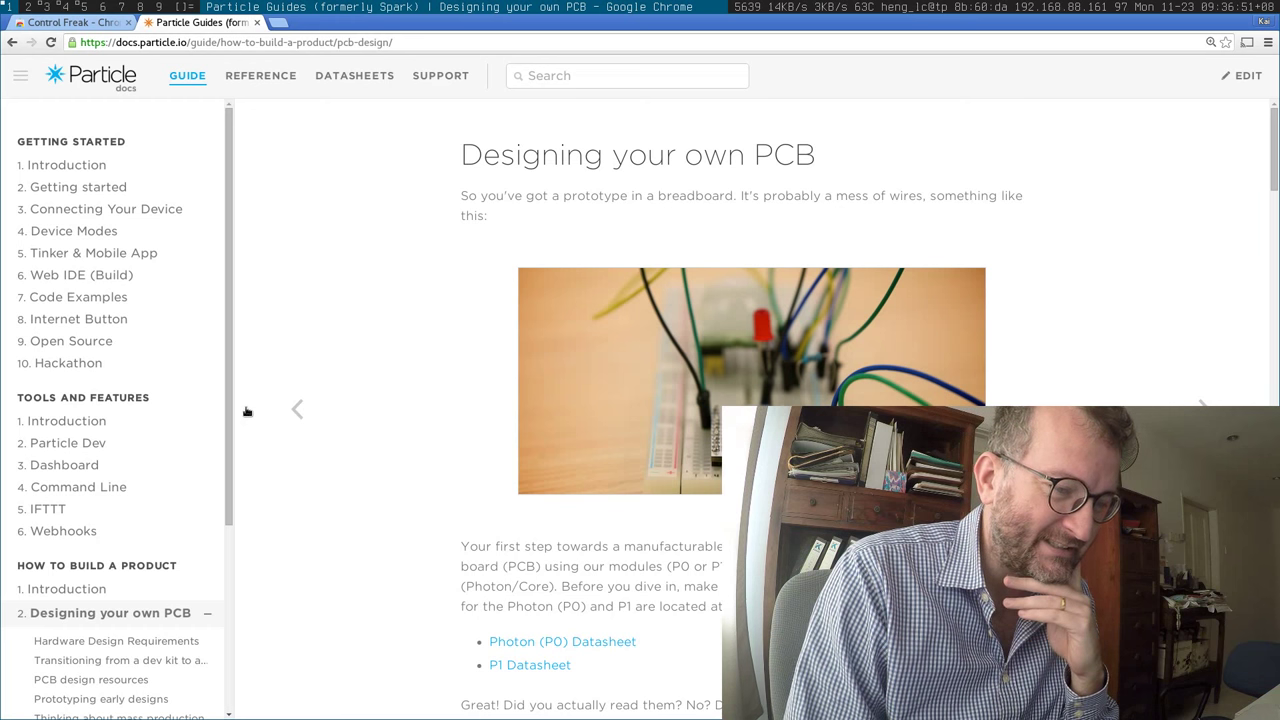
# - Go to the Control Freak page in the Chrome Web Store and request adding the extension to Chrome
pyautogui.click(101, 21)
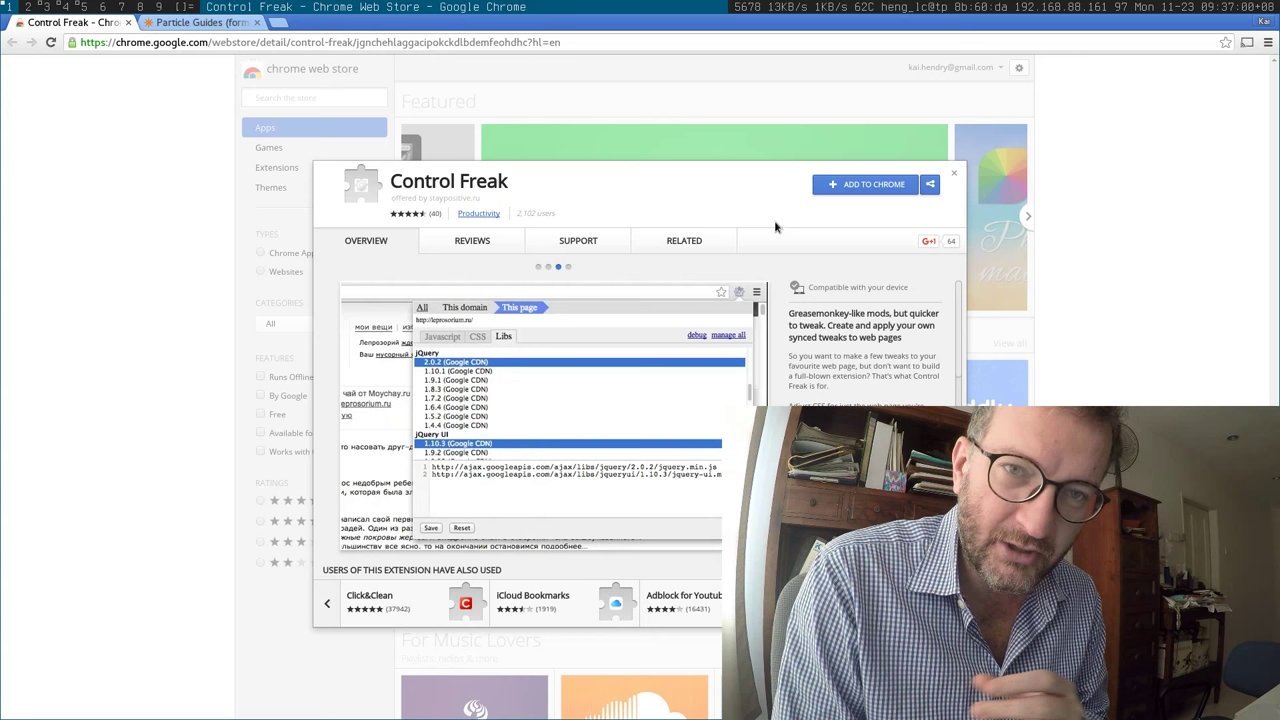
pyautogui.click(849, 187)
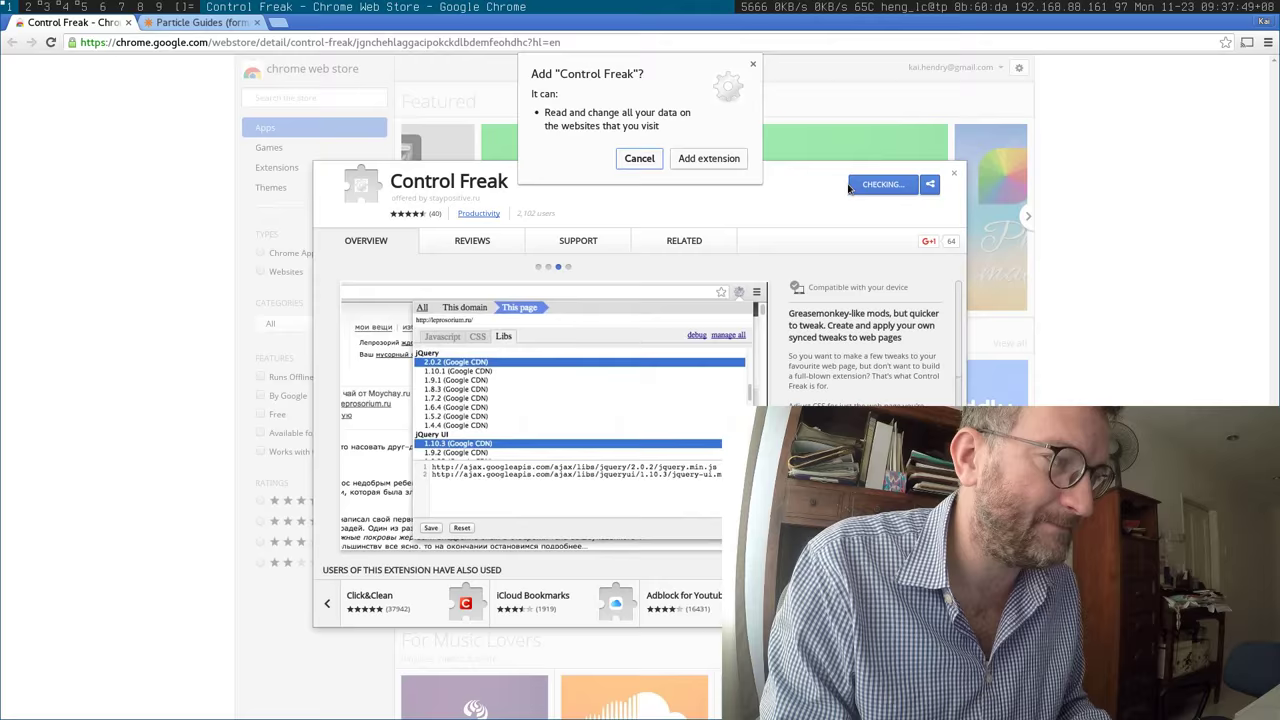
# - Switch to the terminal on workspace 3 and open default.css from the .surf/styles folder in Vim
pyautogui.hotkey('alt', '3')
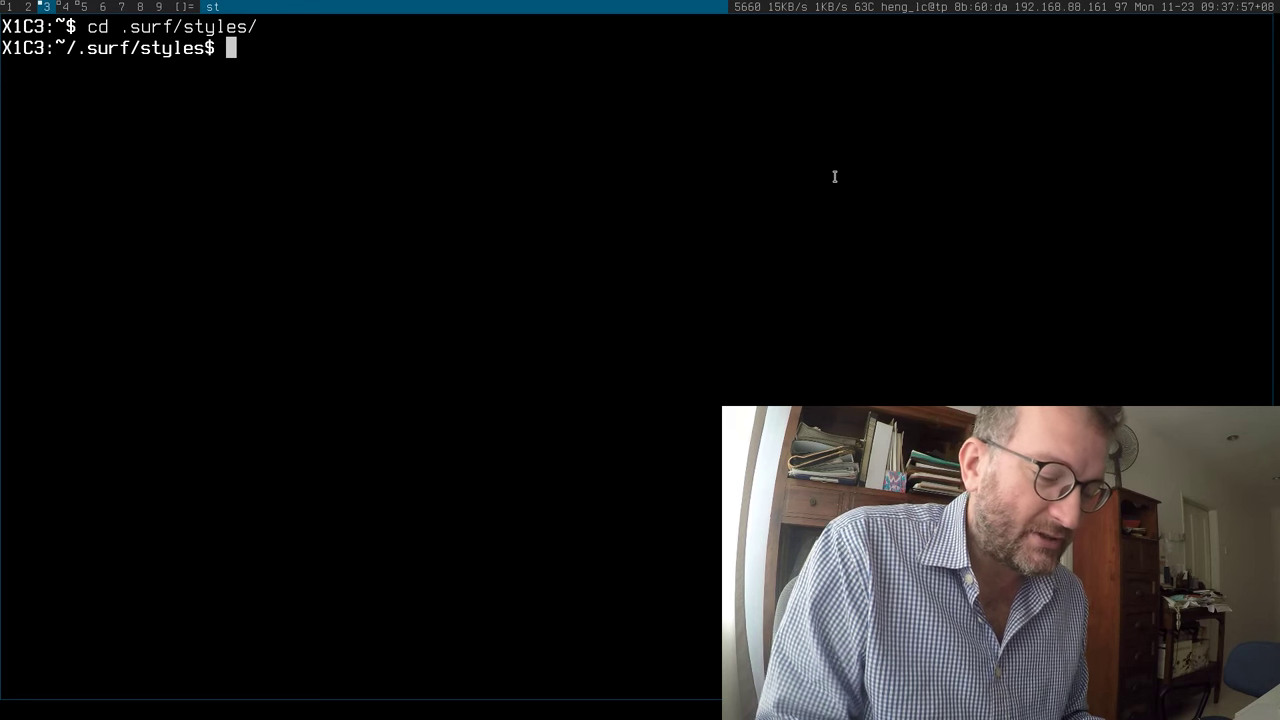
pyautogui.write('vim defa')
pyautogui.press('Tab')
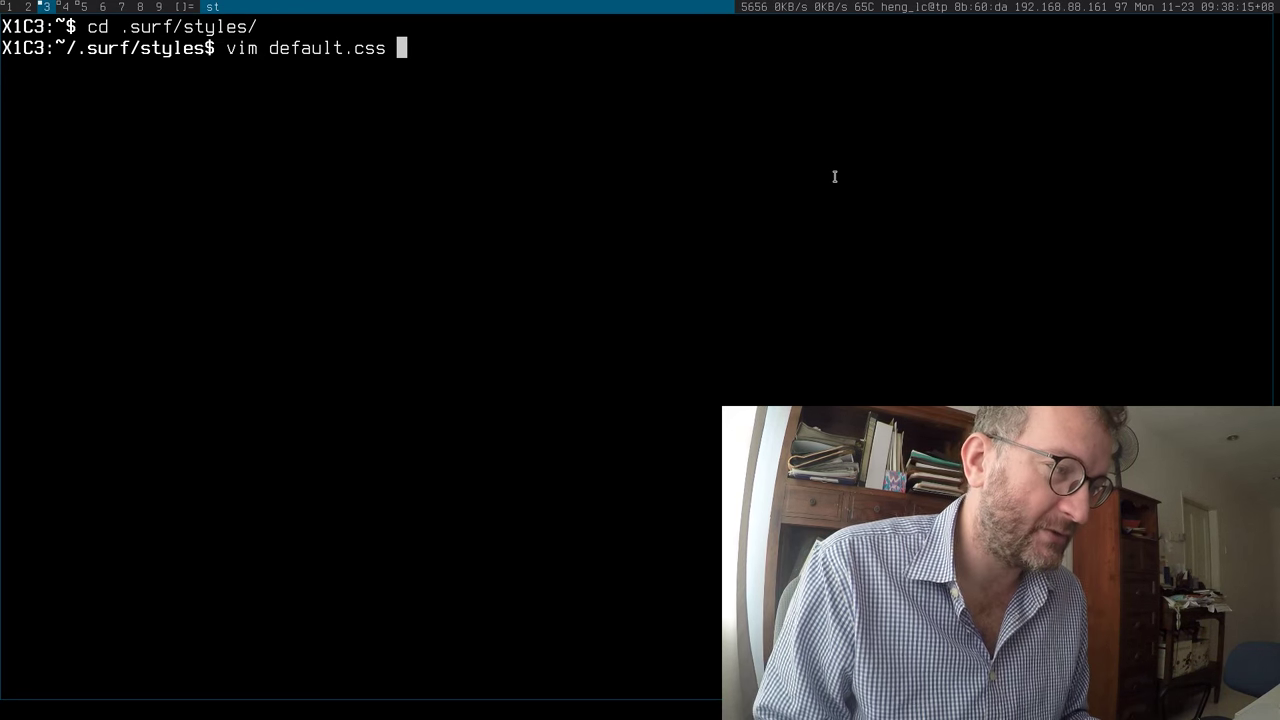
pyautogui.press('Return')
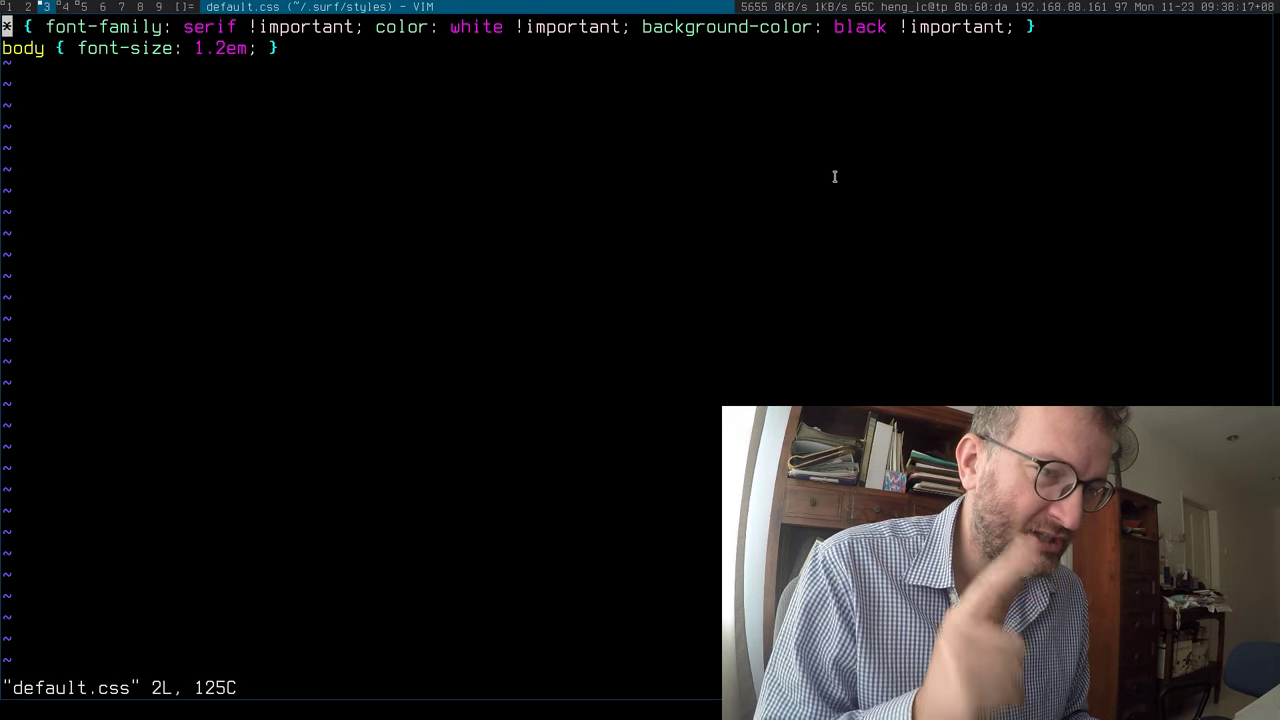
# - Examine the font family, text color, background color and font size rules in default.css
pyautogui.press('j')
pyautogui.press('k')
pyautogui.press('j')
pyautogui.press('k')
pyautogui.press('l')
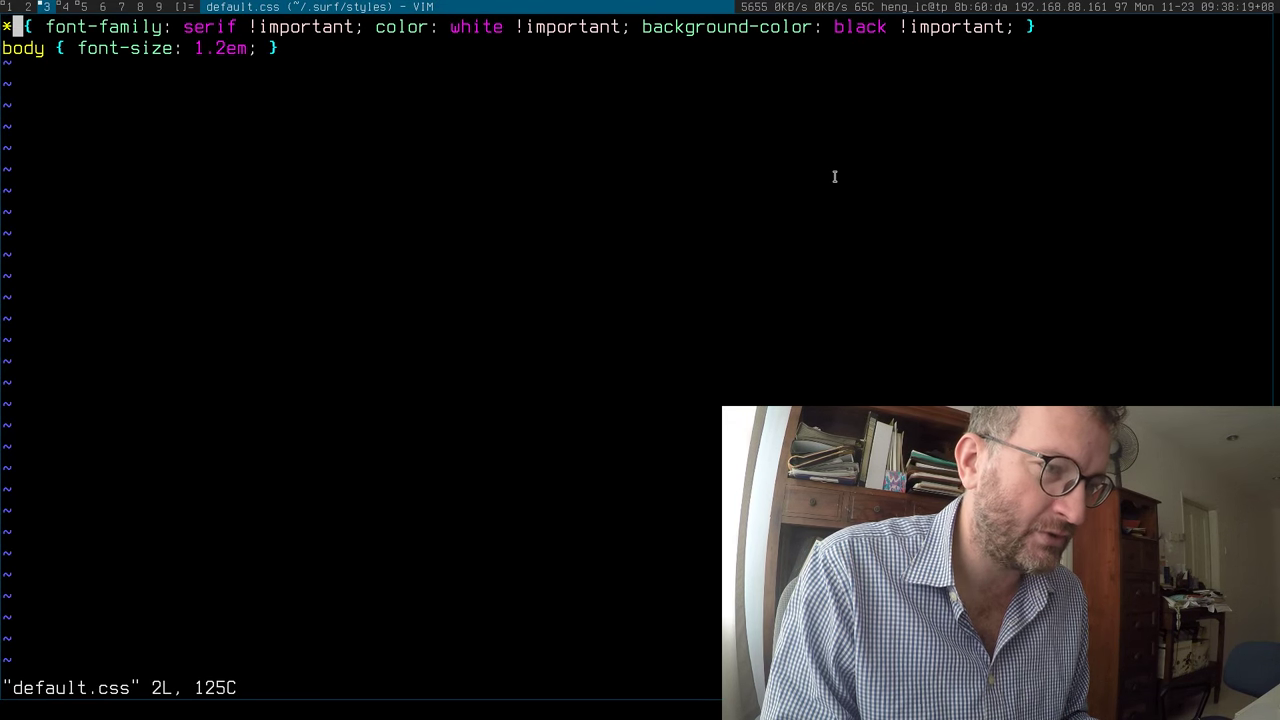
pyautogui.press('l')
pyautogui.press('l')
pyautogui.press('l')
pyautogui.press('l')
pyautogui.press('l')
pyautogui.press('l')
pyautogui.press('l')
pyautogui.press('l')
pyautogui.press('l')
pyautogui.press('l')
pyautogui.press('l')
pyautogui.press('l')
pyautogui.press('l')
pyautogui.press('l')
pyautogui.press('l')
pyautogui.press('l')
pyautogui.press('l')
pyautogui.press('l')
pyautogui.press('l')
pyautogui.press('l')
pyautogui.press('l')
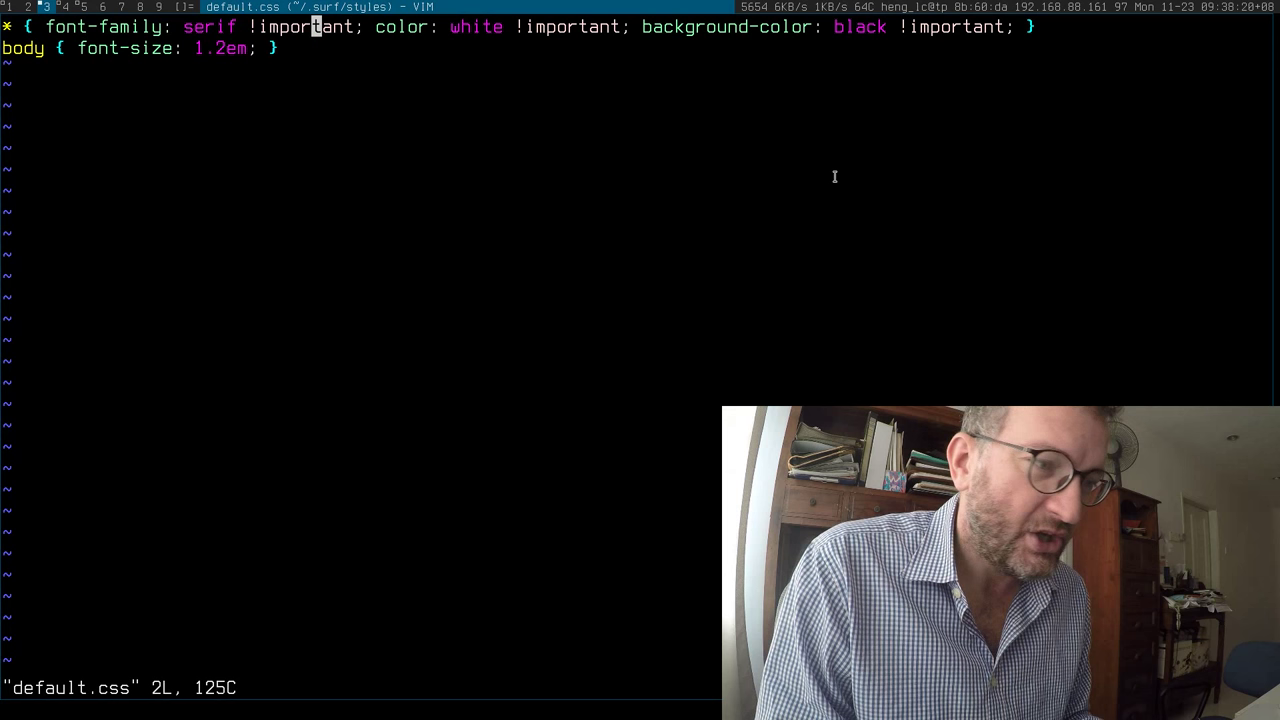
pyautogui.press('l')
pyautogui.press('l')
pyautogui.press('l')
pyautogui.press('l')
pyautogui.press('l')
pyautogui.press('l')
pyautogui.press('l')
pyautogui.press('l')
pyautogui.press('l')
pyautogui.press('l')
pyautogui.press('l')
pyautogui.press('l')
pyautogui.press('l')
pyautogui.press('l')
pyautogui.press('l')
pyautogui.press('l')
pyautogui.press('l')
pyautogui.press('l')
pyautogui.press('l')
pyautogui.press('l')
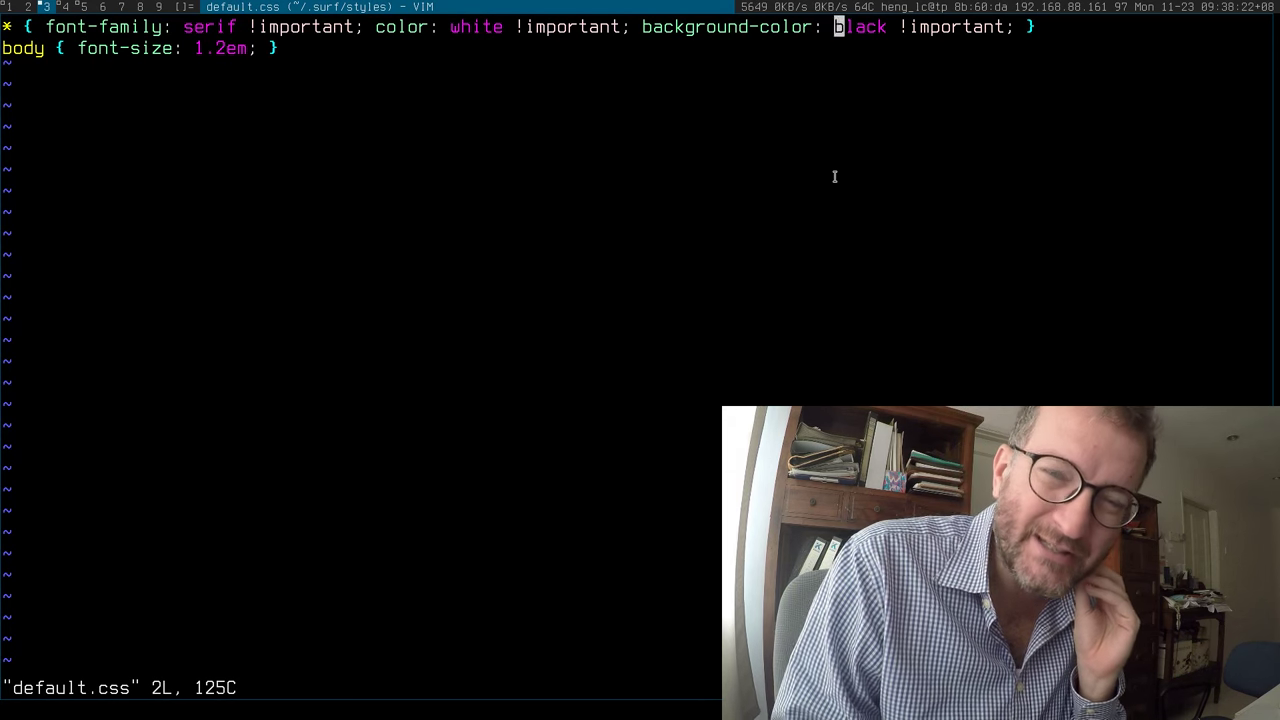
pyautogui.press('h')
pyautogui.press('h')
pyautogui.press('h')
pyautogui.press('h')
pyautogui.press('h')
pyautogui.press('h')
pyautogui.press('h')
pyautogui.press('h')
pyautogui.press('h')
pyautogui.press('h')
pyautogui.press('h')
pyautogui.press('h')
pyautogui.press('h')
pyautogui.press('h')
pyautogui.press('h')
pyautogui.press('h')
pyautogui.press('h')
pyautogui.press('h')
pyautogui.press('h')
pyautogui.press('h')
pyautogui.press('h')
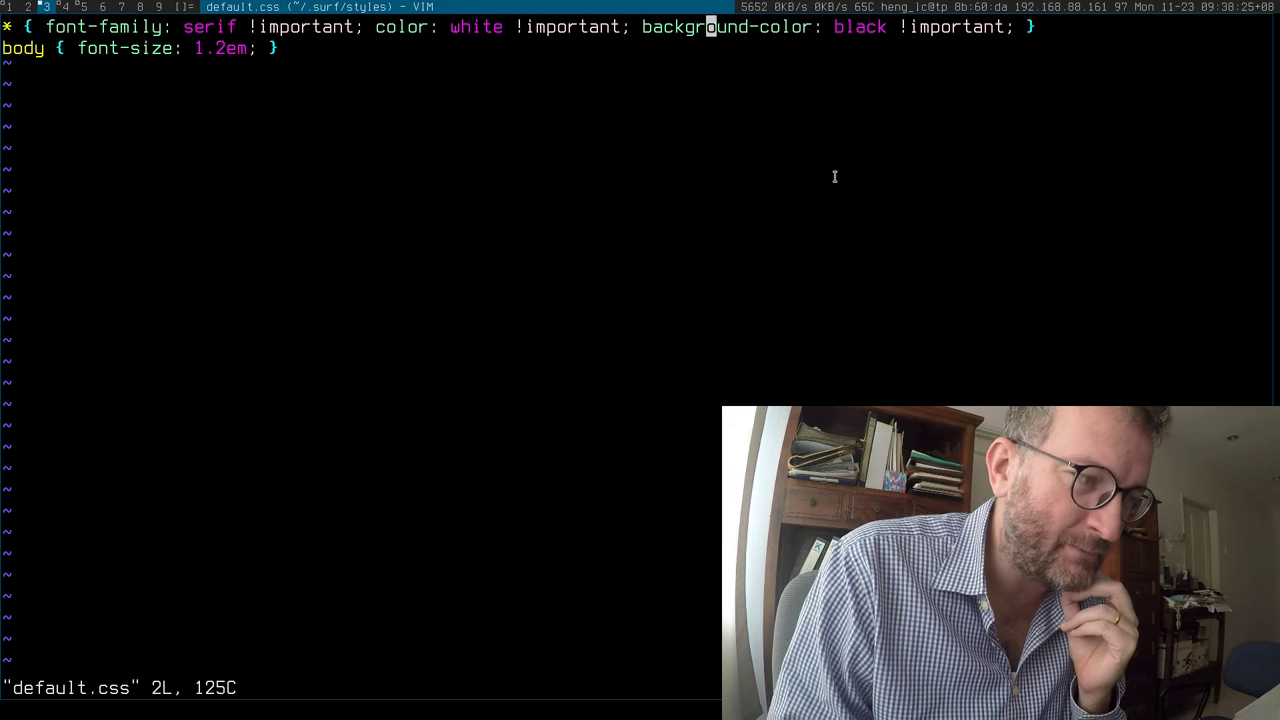
pyautogui.press('h')
pyautogui.press('h')
pyautogui.press('h')
pyautogui.press('h')
pyautogui.press('h')
pyautogui.press('h')
pyautogui.press('h')
pyautogui.press('h')
pyautogui.press('h')
pyautogui.press('h')
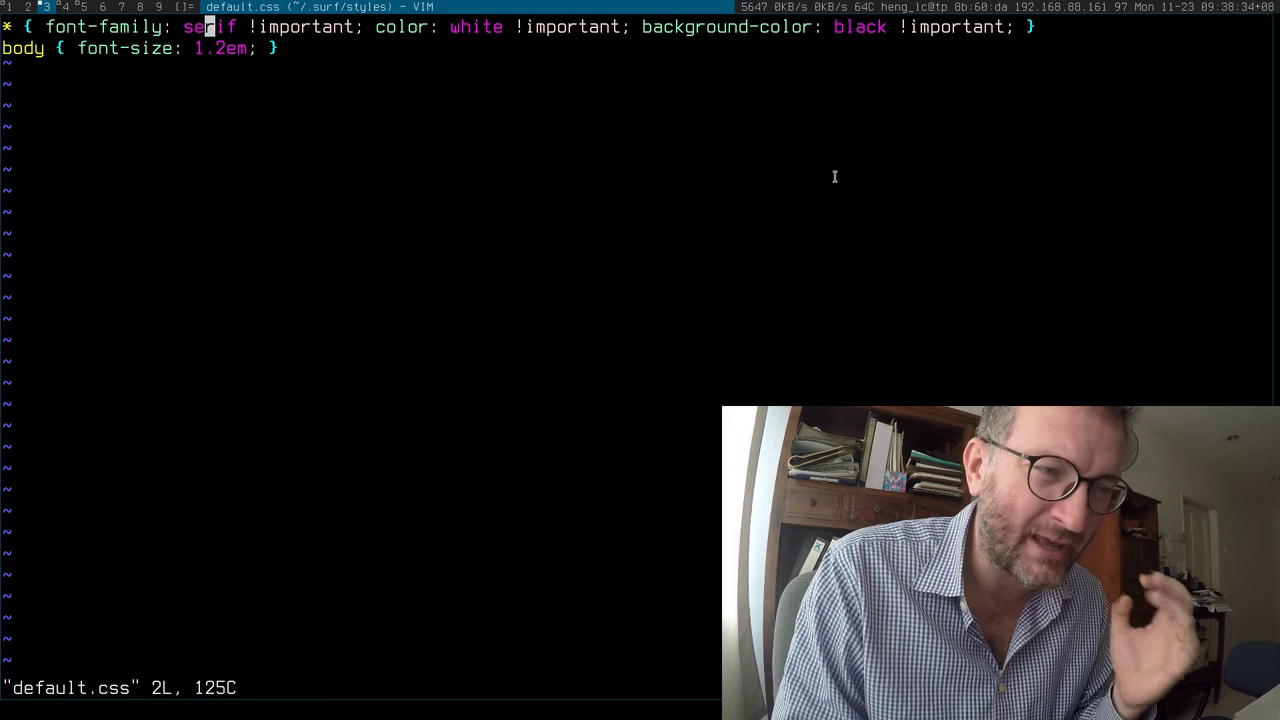
pyautogui.press('h')
pyautogui.press('h')
pyautogui.press('h')
pyautogui.press('h')
pyautogui.press('h')
pyautogui.press('h')
pyautogui.press('h')
pyautogui.press('h')
pyautogui.press('h')
pyautogui.press('h')
pyautogui.press('h')
pyautogui.press('h')
pyautogui.press('h')
pyautogui.press('h')
pyautogui.press('h')
pyautogui.press('h')
pyautogui.press('h')
pyautogui.press('h')
pyautogui.press('h')
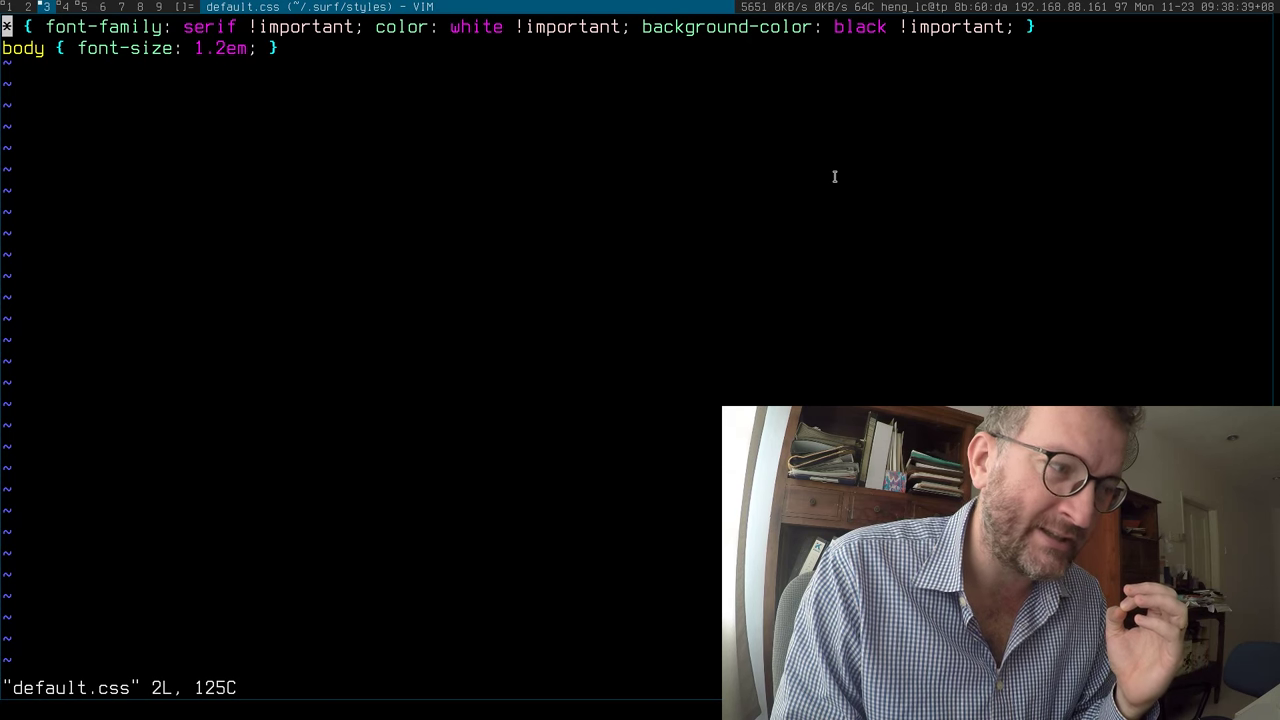
pyautogui.press('l')
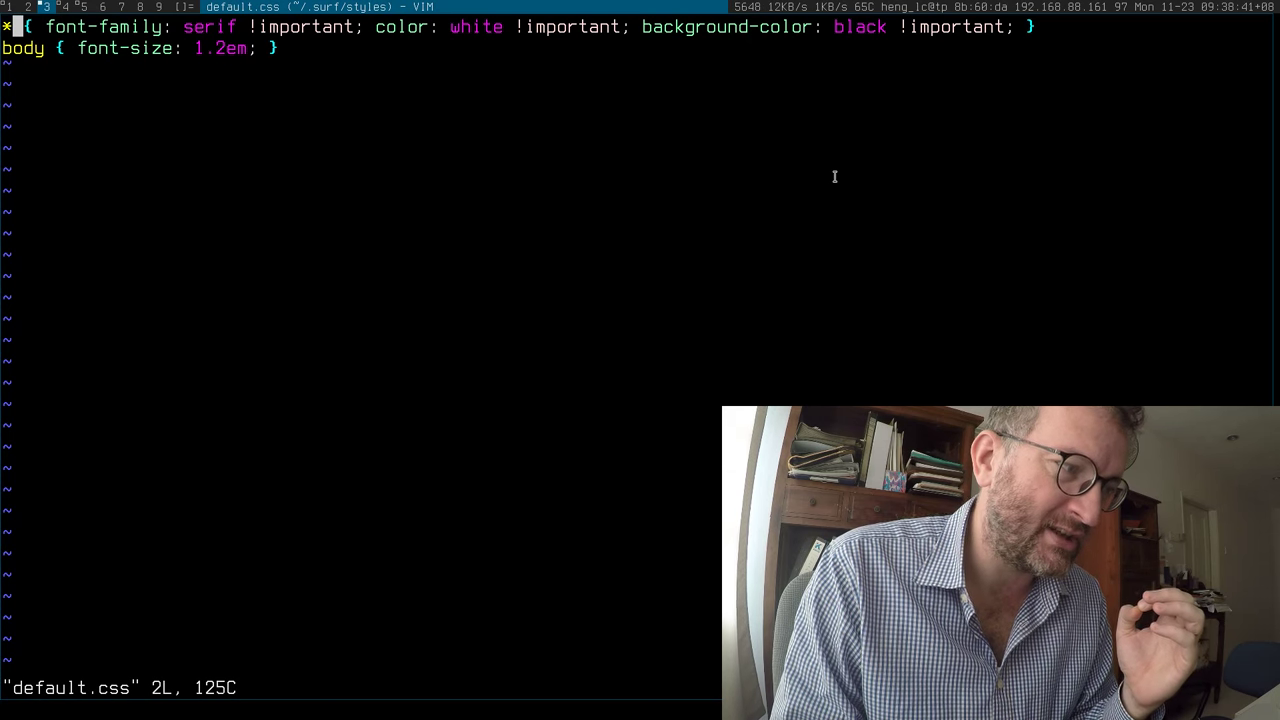
pyautogui.press('w')
pyautogui.press('w')
pyautogui.press('w')
pyautogui.press('w')
pyautogui.press('w')
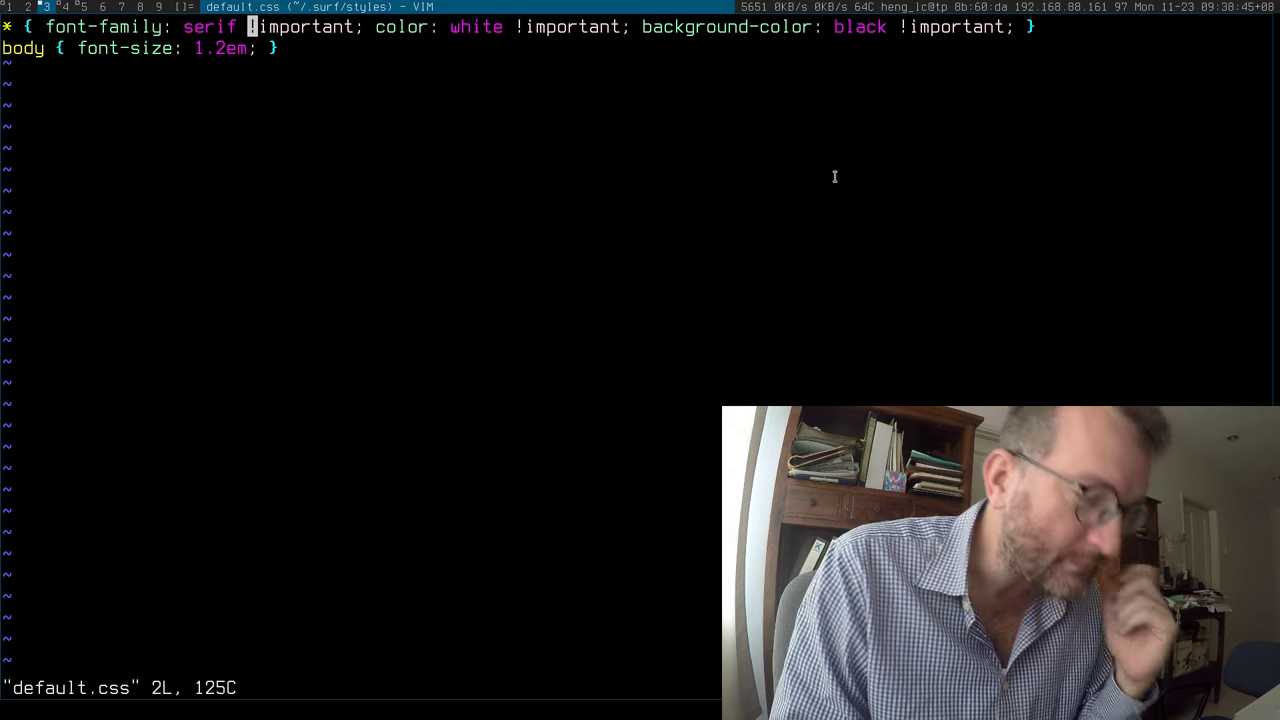
pyautogui.press('j')
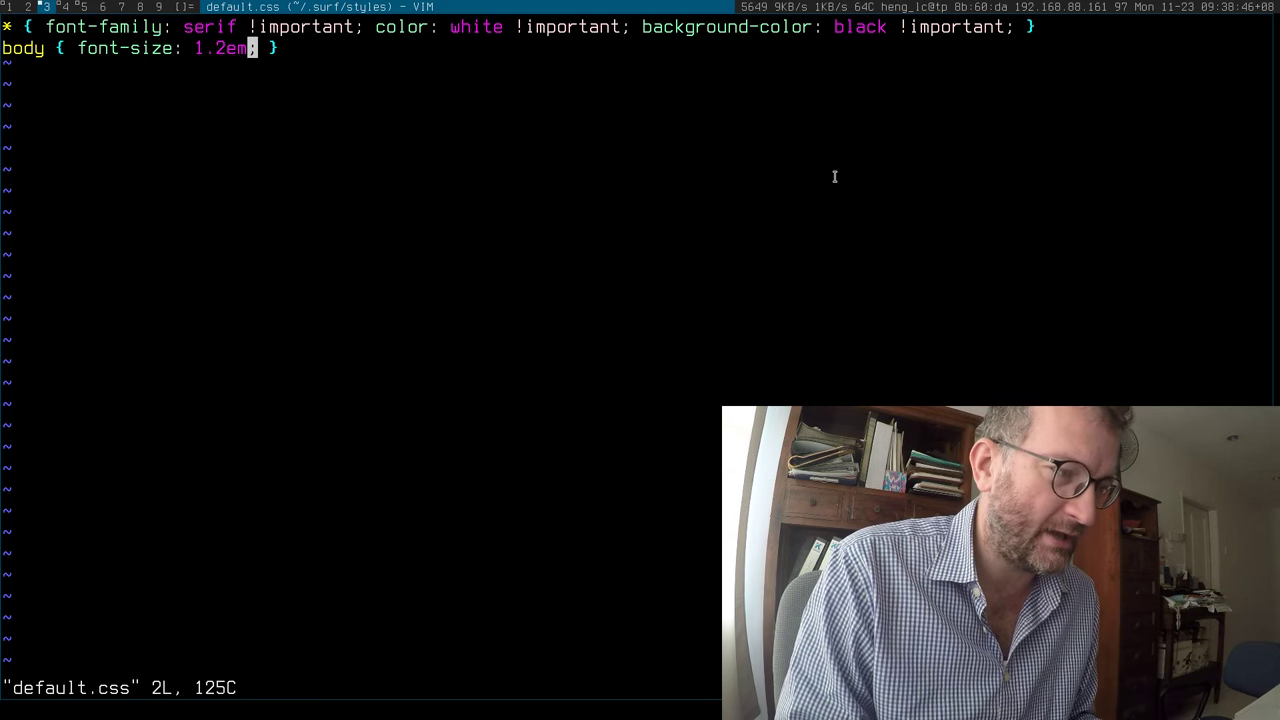
pyautogui.press('k')
# - Quit Vim and rerun the surf command for the docs.particle.io guide from the shell history
pyautogui.hotkey('shift', ':')
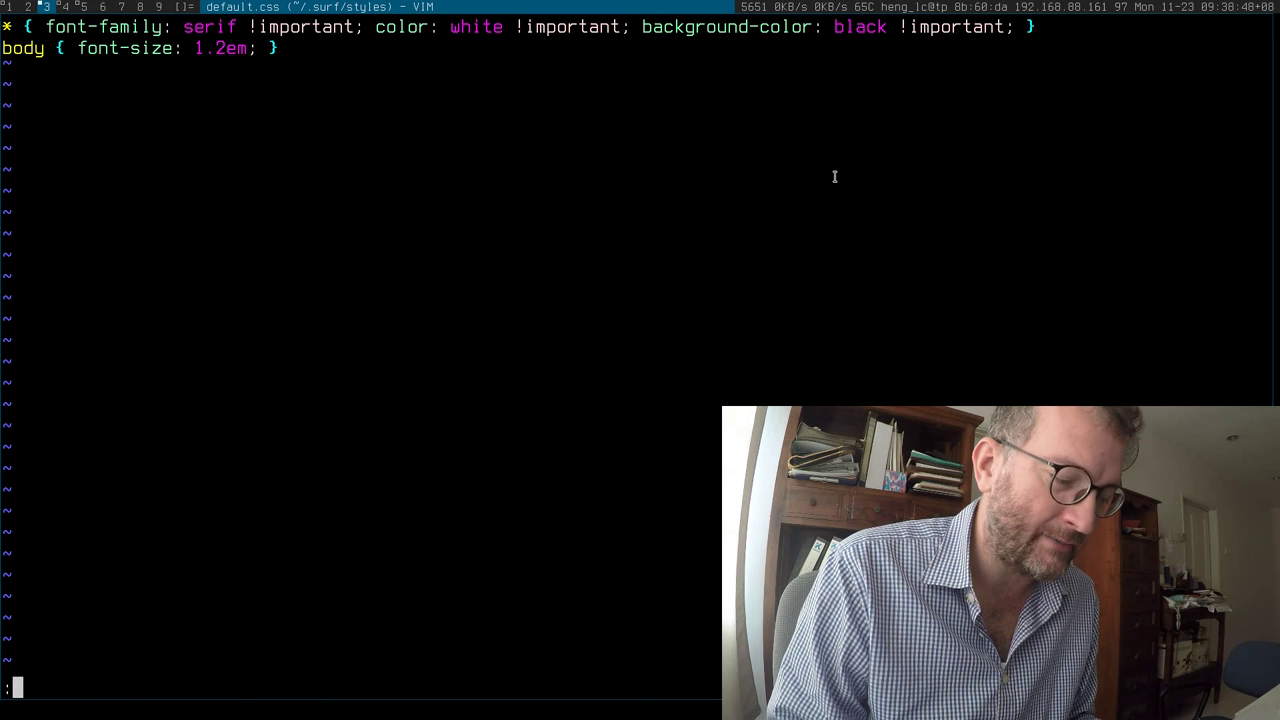
pyautogui.write('q')
pyautogui.press('Return')
pyautogui.hotkey('ctrl', 'r')
pyautogui.write('surf')
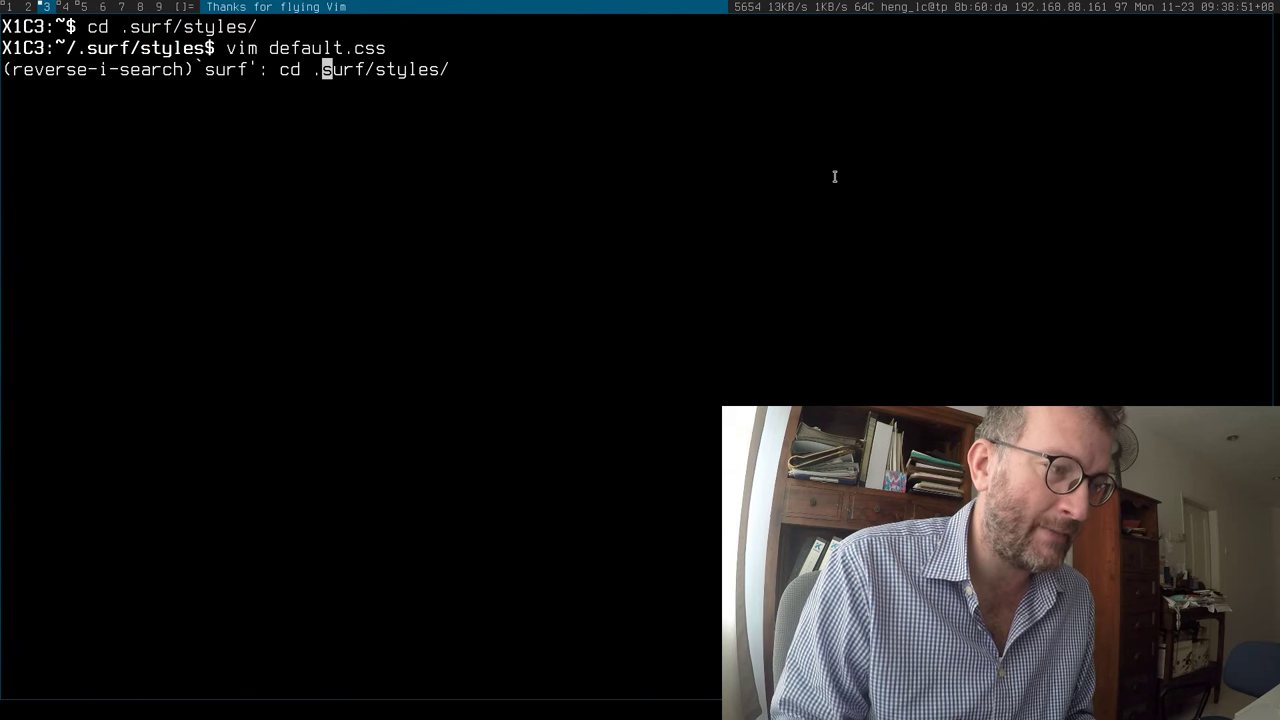
pyautogui.hotkey('ctrl', 'r')
pyautogui.hotkey('ctrl', 'r')
pyautogui.press('Return')
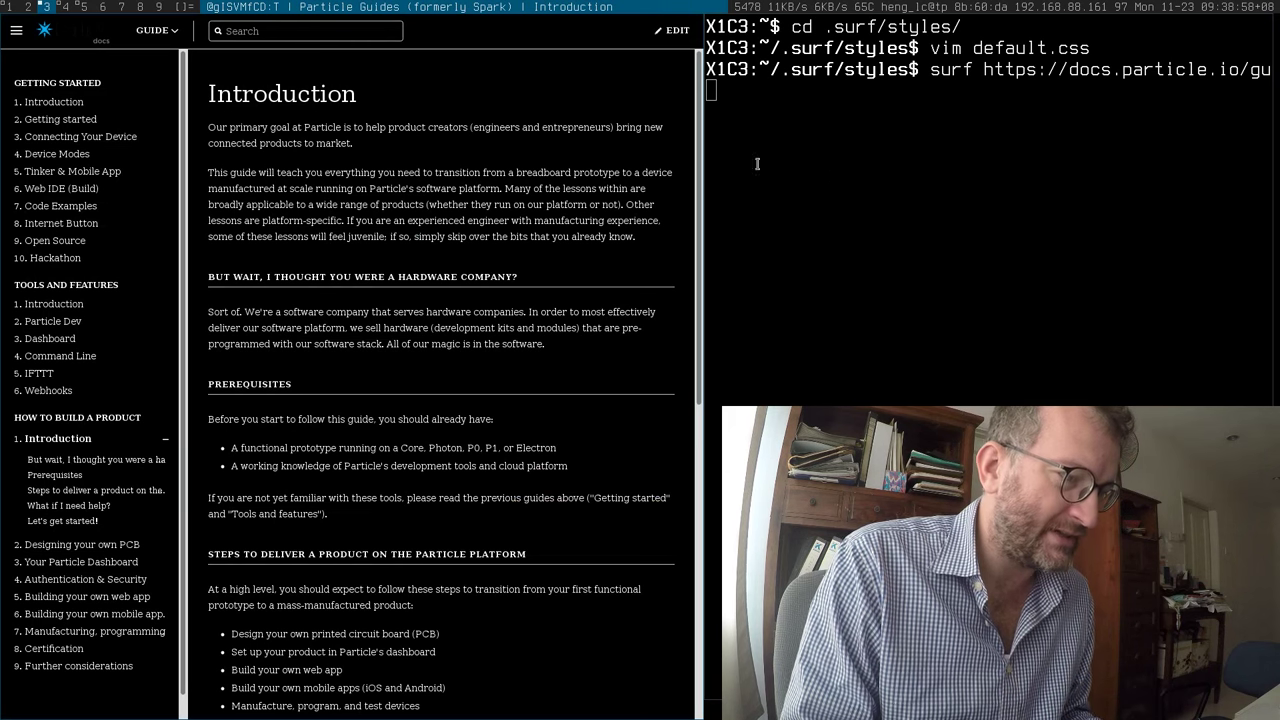
# - Move the Surf window to workspace 2, switch there, and open the guide's Authentication & Security page
pyautogui.press('super+shift+2')
pyautogui.press('super+2')
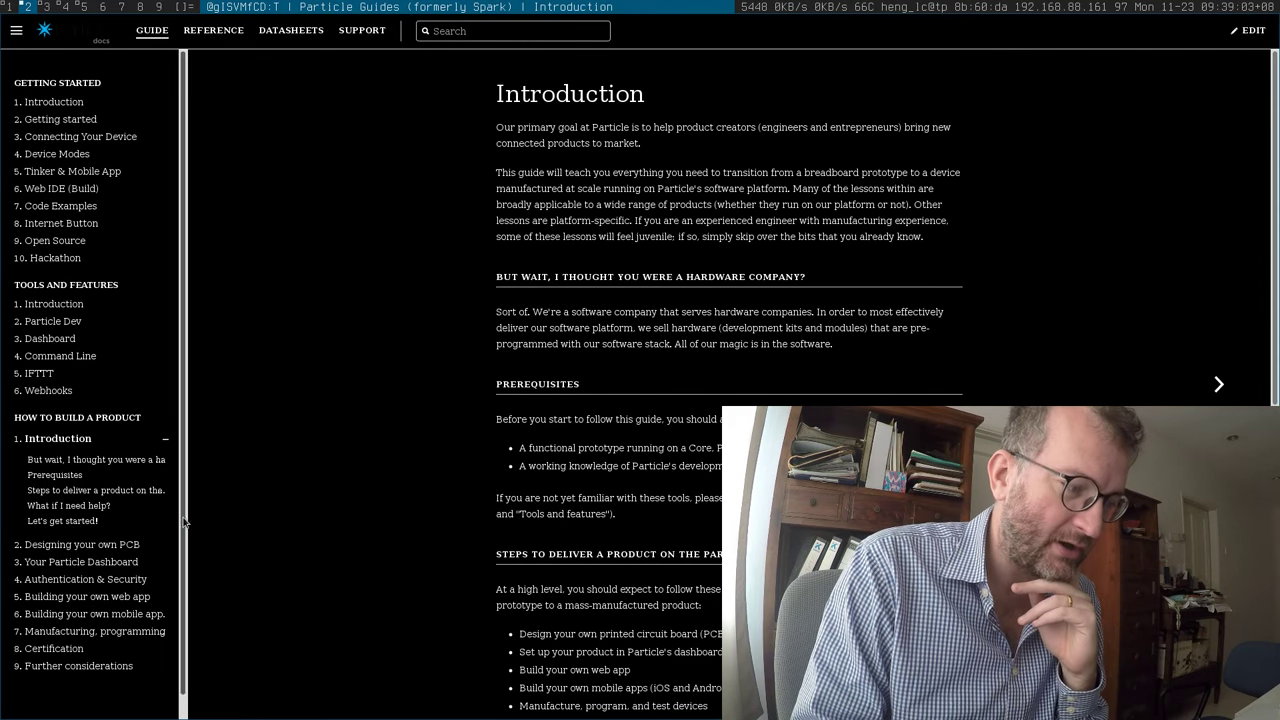
pyautogui.click(92, 580)
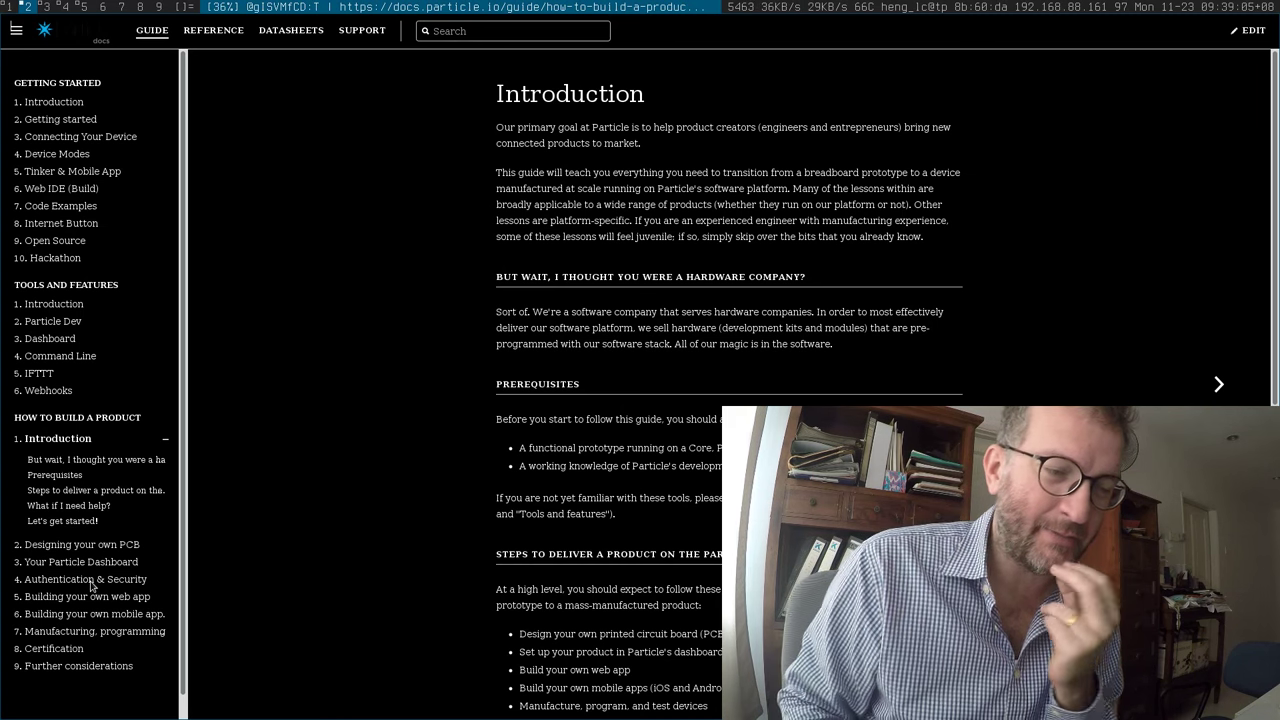